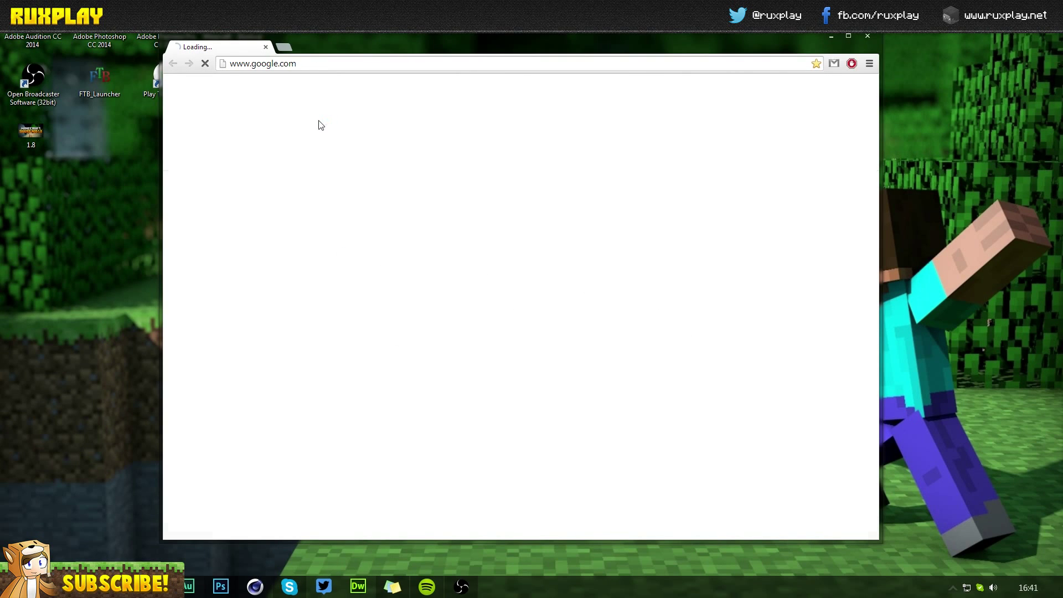
- Go to ruxplay.net and open the Minecraft GLSL Shaders mod 1.8 article, closing the extra tab
{"action": "left_click", "coordinate": [314, 66]}
{"action": "type", "text": "ruxplay.net"}
{"action": "key", "text": "Return"}
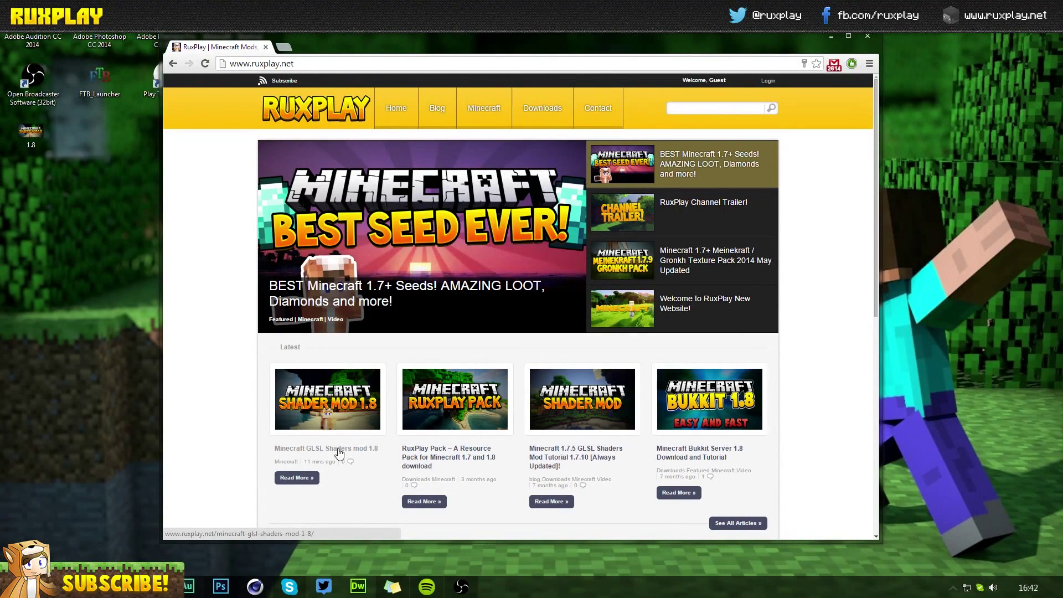
{"action": "left_click", "coordinate": [309, 435]}
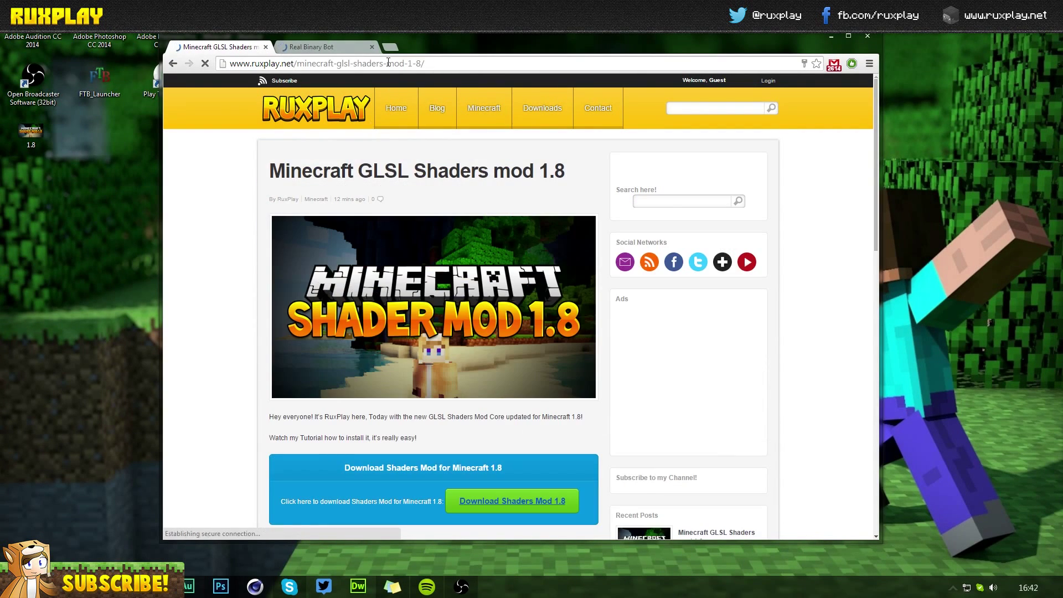
{"action": "left_click", "coordinate": [373, 46]}
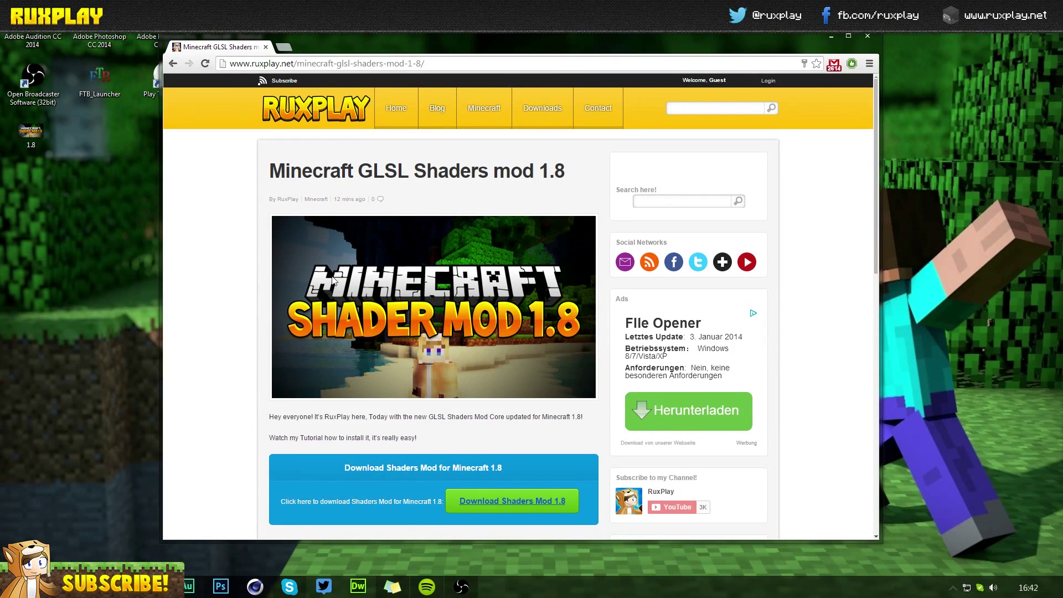
- Scroll down the article to the Download Shaders Mod for Minecraft 1.8 heading
{"action": "scroll", "coordinate": [411, 265], "scroll_direction": "down", "scroll_amount": 1}
{"action": "left_click_drag", "start_coordinate": [274, 362], "coordinate": [442, 367]}
{"action": "left_click", "coordinate": [441, 376]}
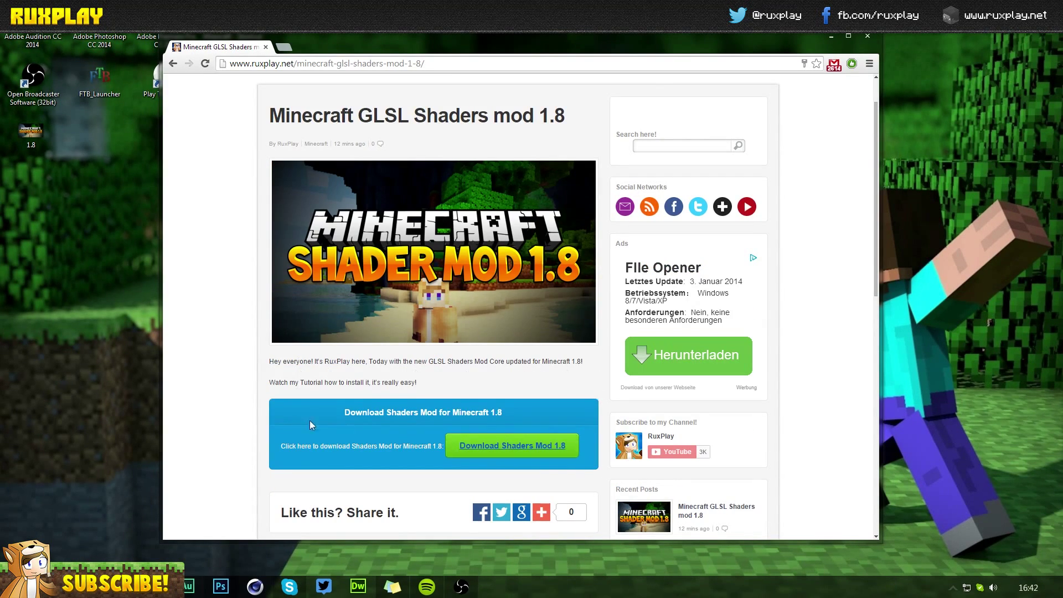
{"action": "scroll", "coordinate": [395, 364], "scroll_direction": "down", "scroll_amount": 2}
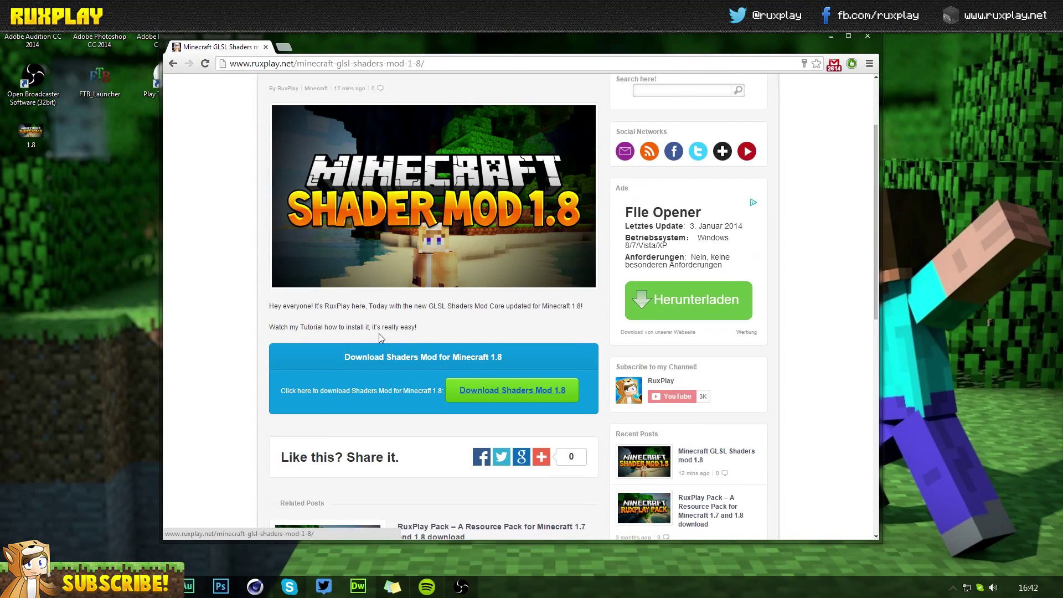
{"action": "left_click_drag", "start_coordinate": [345, 304], "coordinate": [511, 301]}
{"action": "left_click", "coordinate": [494, 302]}
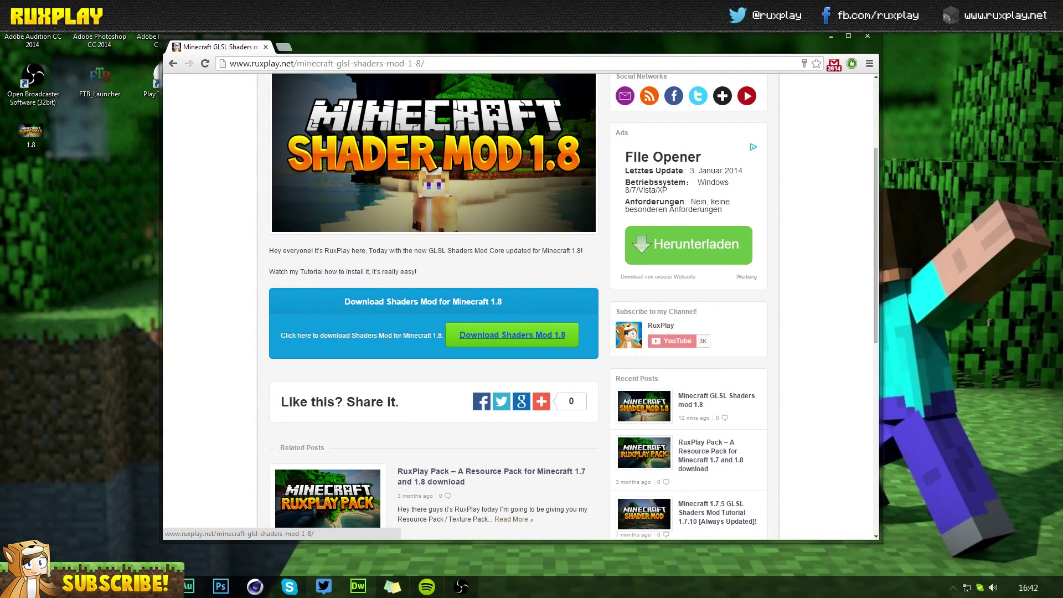
- Follow the Shaders Mod 1.8 download link past the adfoc.us ad and choose Free Download
{"action": "left_click", "coordinate": [504, 338]}
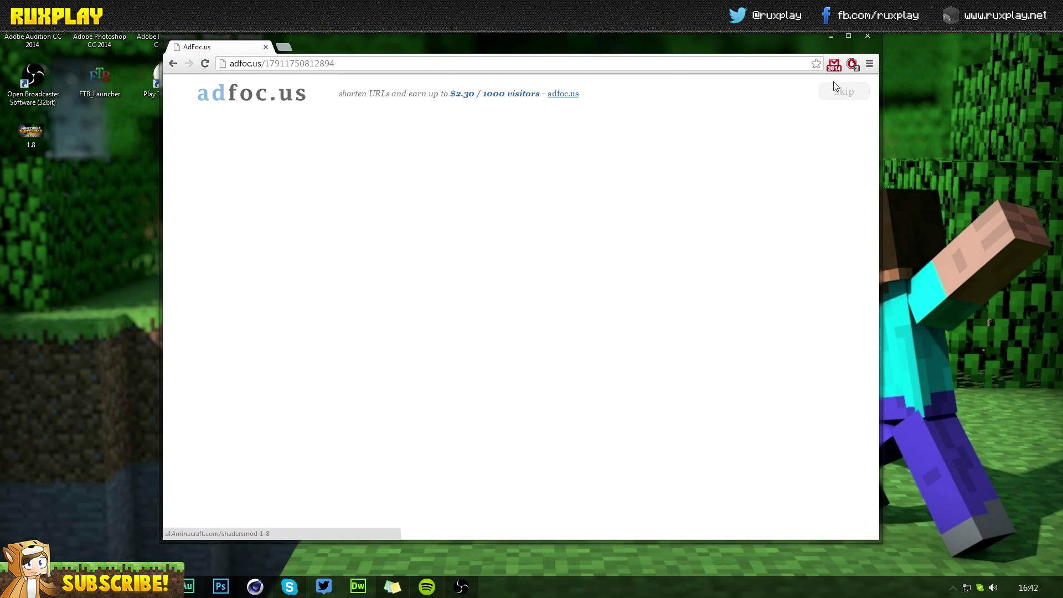
{"action": "left_click", "coordinate": [836, 100]}
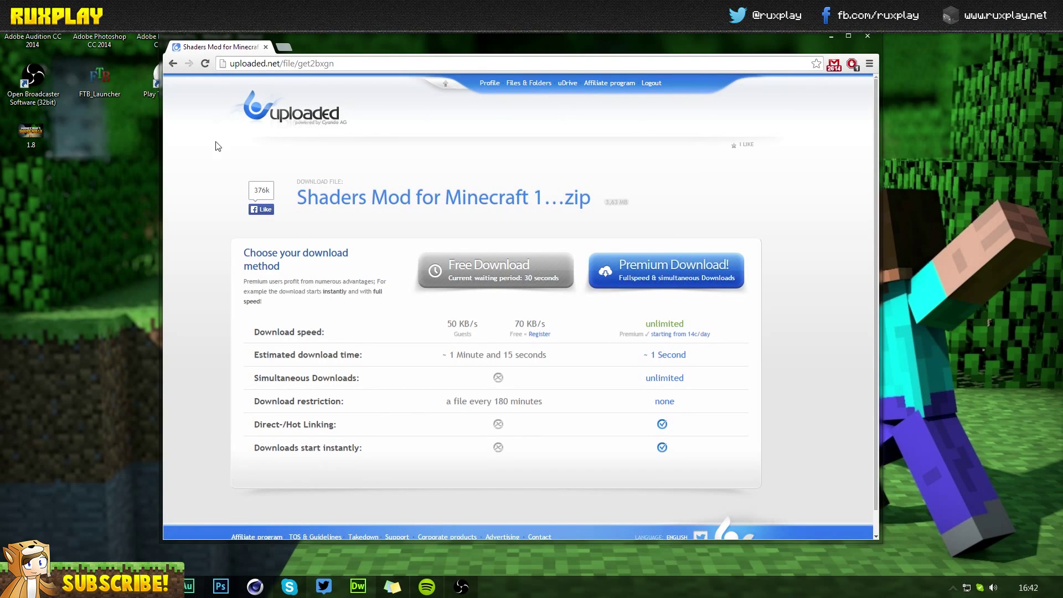
{"action": "left_click", "coordinate": [496, 274]}
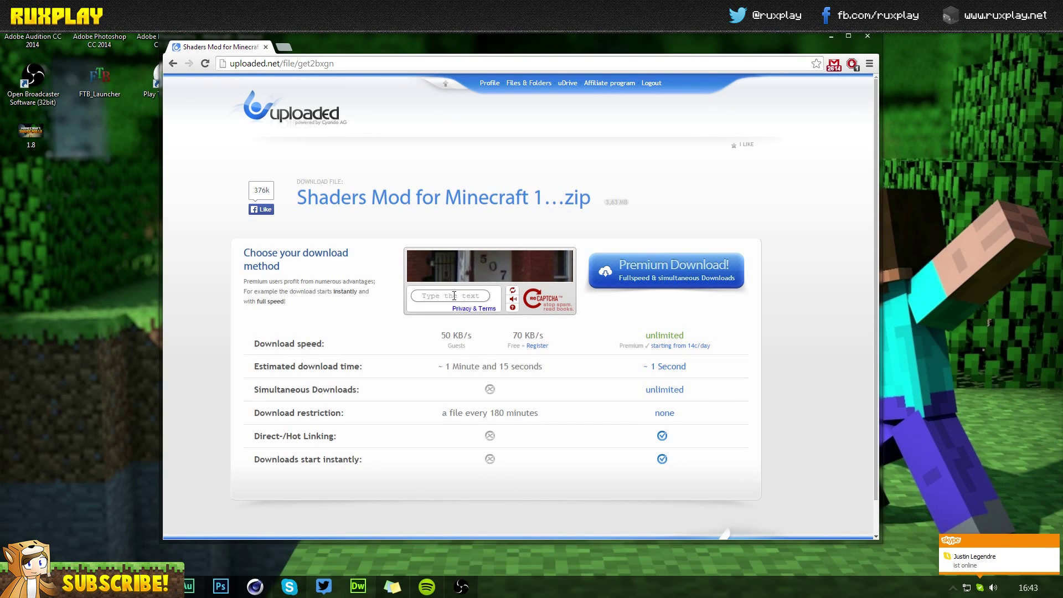
- Enter 507 as the captcha answer and start the zip download
{"action": "left_click", "coordinate": [454, 295]}
{"action": "type", "text": "507"}
{"action": "left_click", "coordinate": [459, 328]}
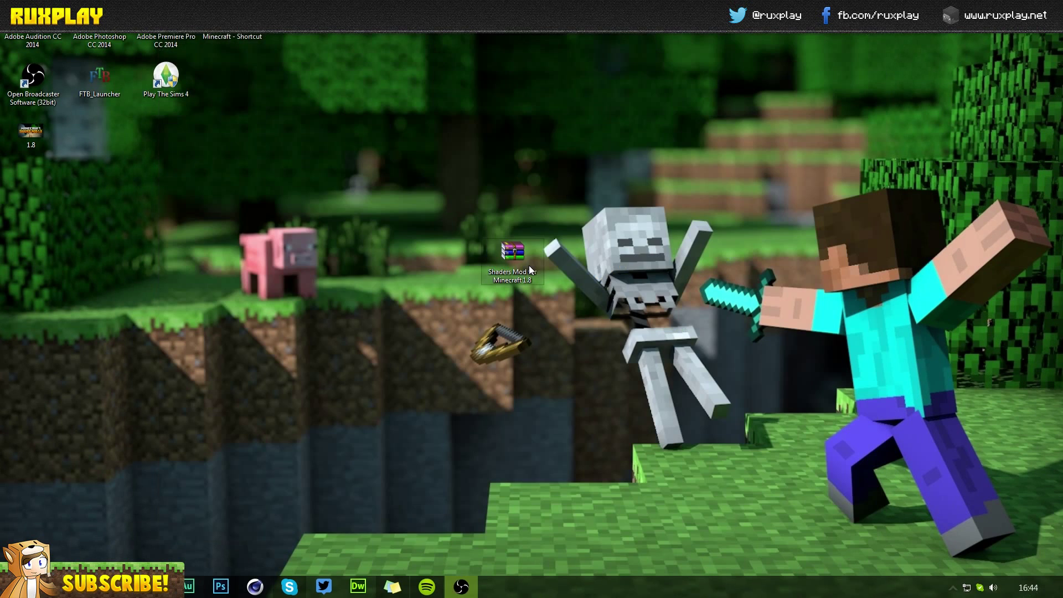
- Unpack the Shaders Mod for Minecraft 1.8 folder from the zip to the desktop, merging it, and view its contents
{"action": "mouse_move", "coordinate": [529, 265]}
{"action": "left_mouse_down"}
{"action": "mouse_move", "coordinate": [539, 268]}
{"action": "mouse_move", "coordinate": [526, 254]}
{"action": "mouse_move", "coordinate": [493, 260]}
{"action": "mouse_move", "coordinate": [526, 261]}
{"action": "left_mouse_up"}
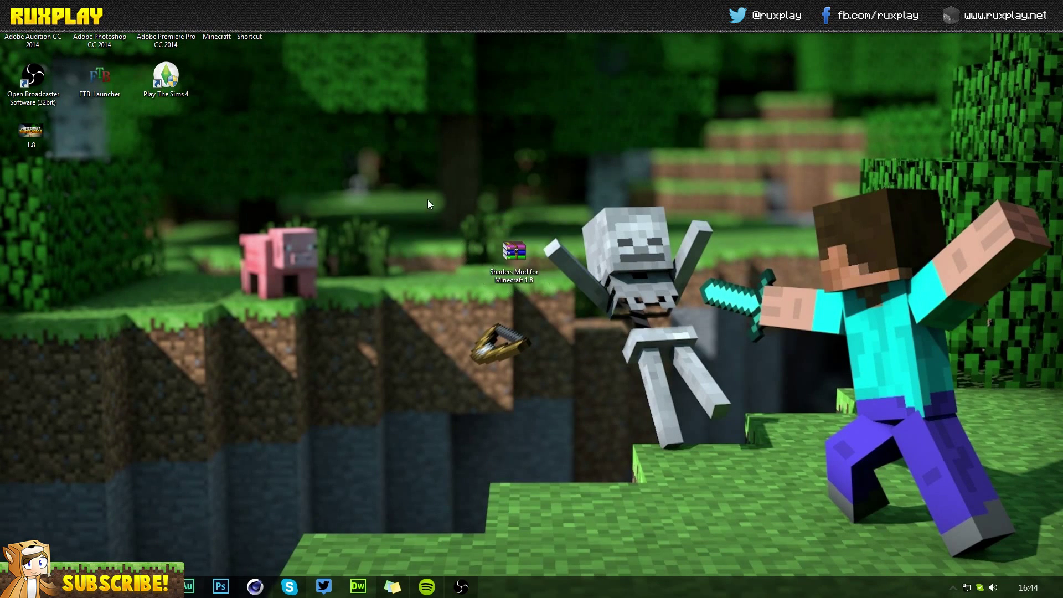
{"action": "double_click", "coordinate": [514, 254]}
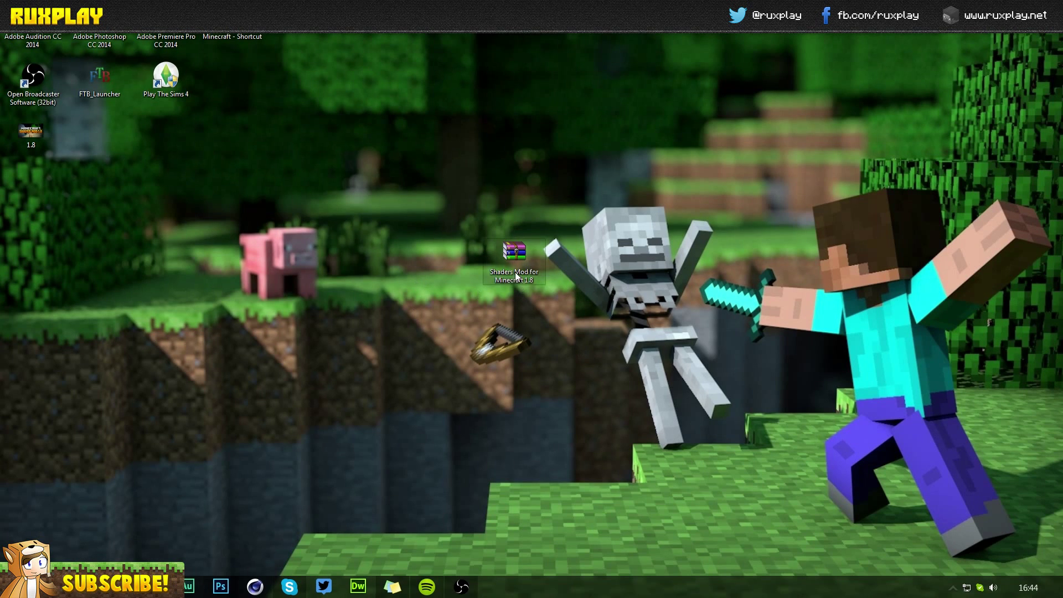
{"action": "left_click", "coordinate": [402, 222]}
{"action": "left_click_drag", "start_coordinate": [402, 222], "coordinate": [278, 241]}
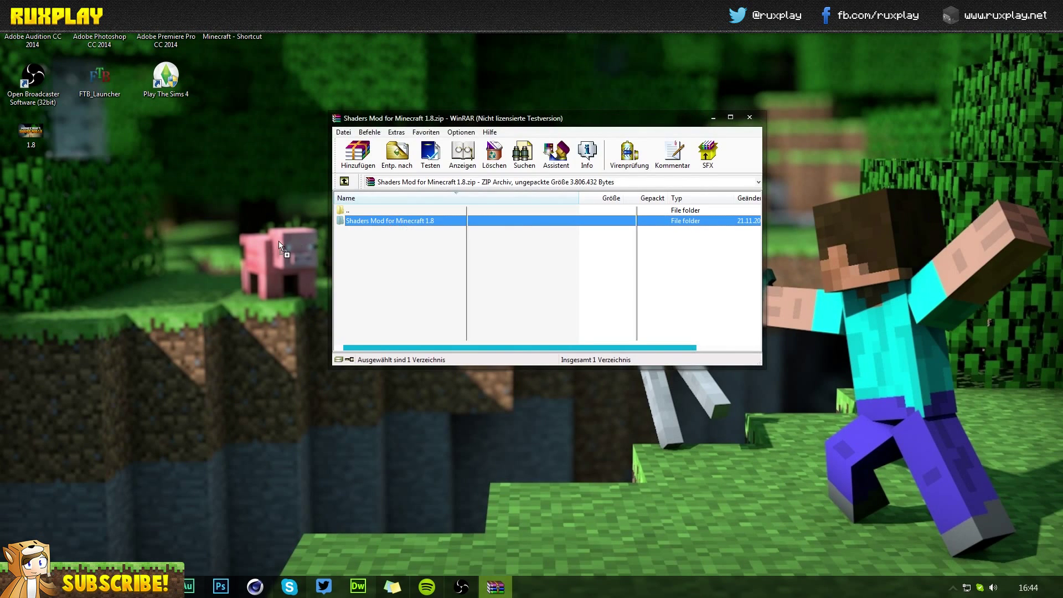
{"action": "left_click", "coordinate": [621, 401]}
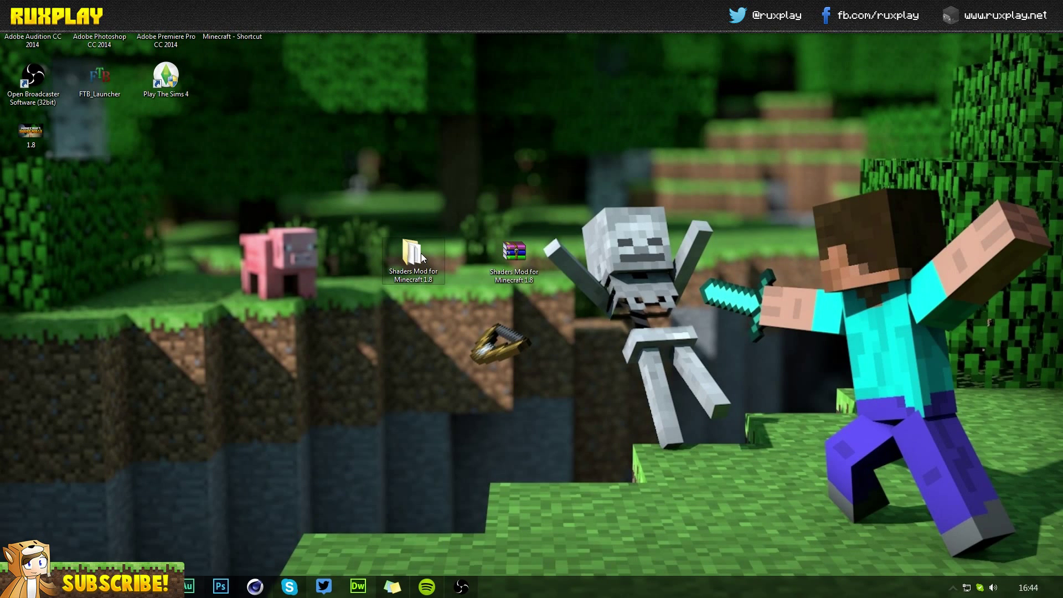
{"action": "left_click_drag", "start_coordinate": [616, 179], "coordinate": [312, 161]}
{"action": "left_click", "coordinate": [370, 229]}
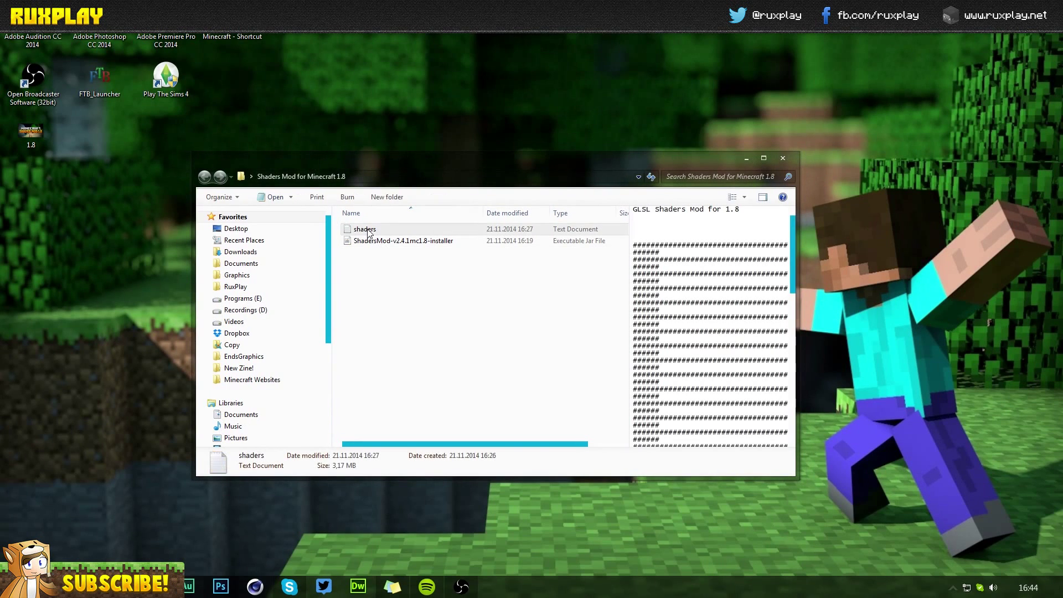
- Run ShadersMod-v2.4.1mc1.8-installer.jar from the Shaders Mod for Minecraft 1.8 folder
{"action": "left_click", "coordinate": [438, 293]}
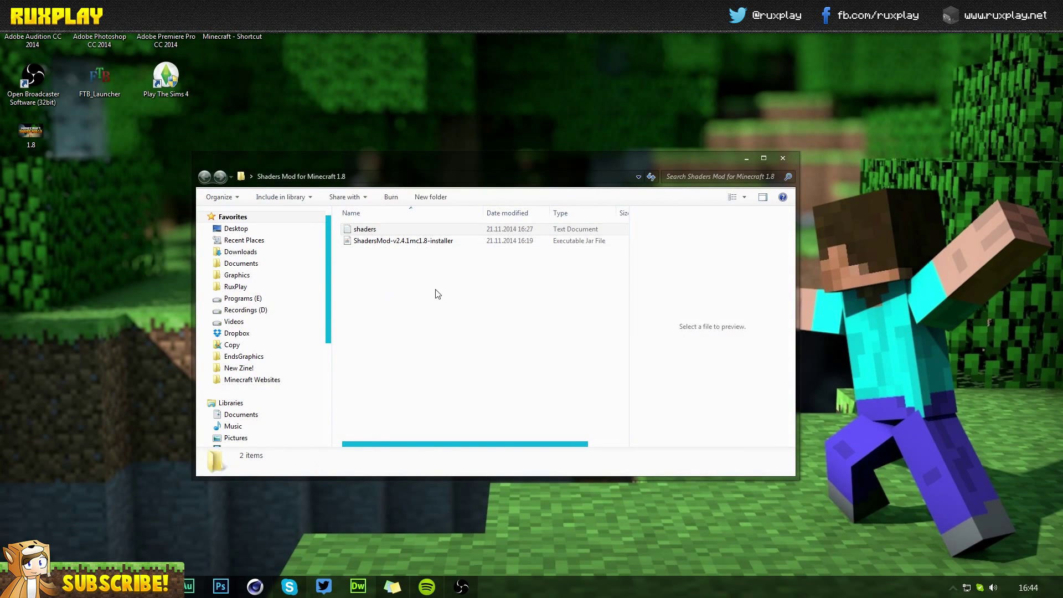
{"action": "left_click", "coordinate": [382, 243]}
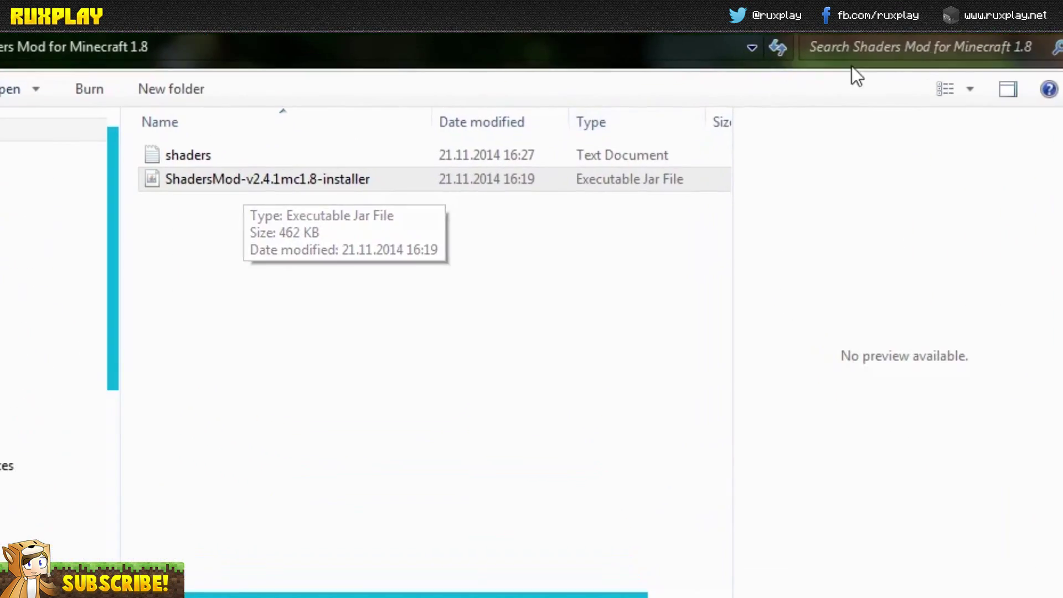
{"action": "double_click", "coordinate": [477, 182]}
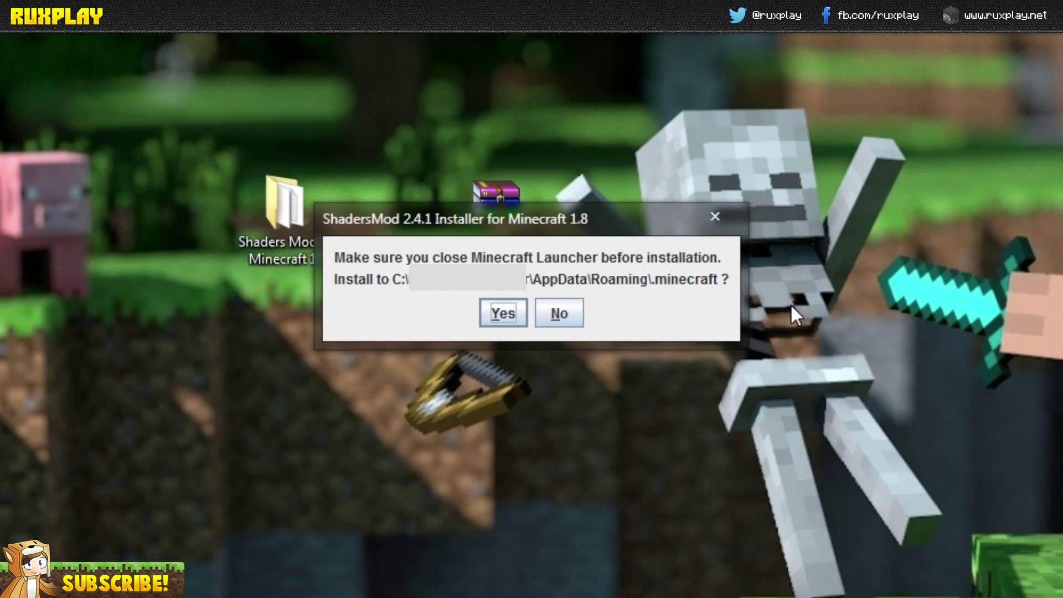
- Install ShadersMod into the .minecraft folder, accept the licence, and close the success message
{"action": "left_click", "coordinate": [503, 313]}
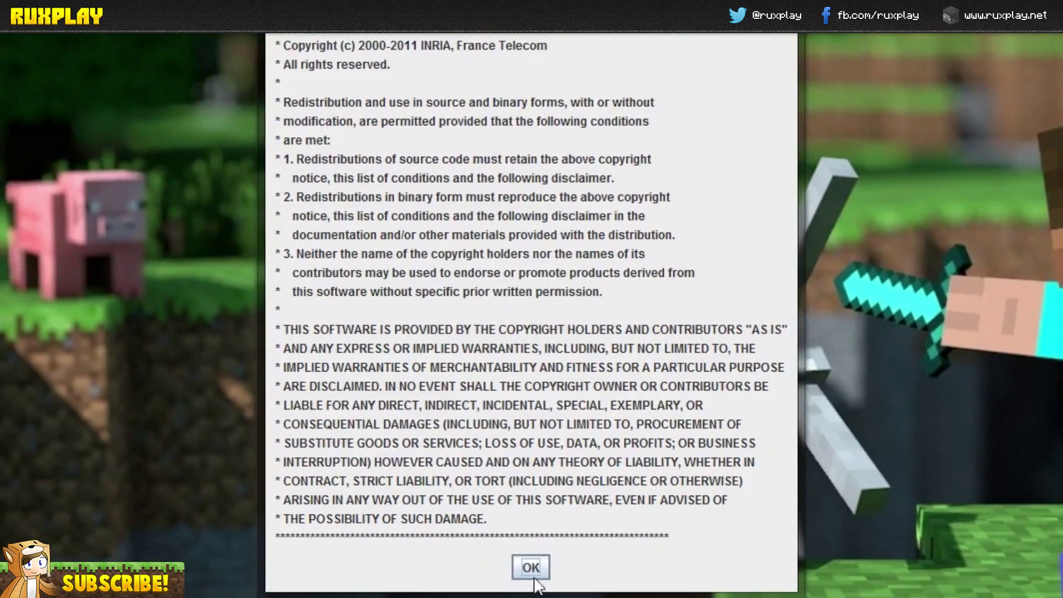
{"action": "left_click", "coordinate": [532, 596]}
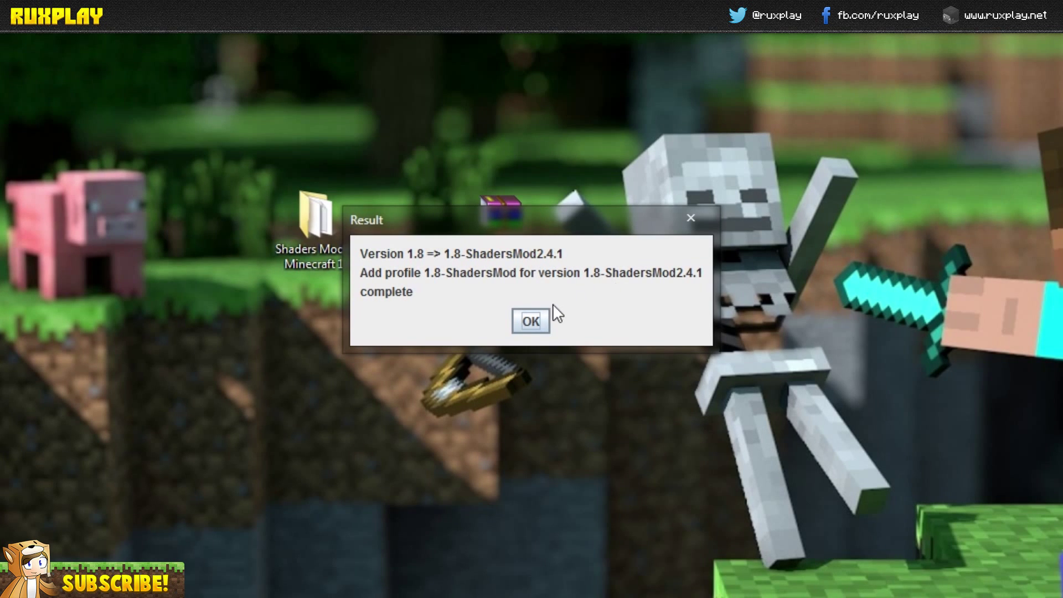
{"action": "left_click_drag", "start_coordinate": [490, 220], "coordinate": [457, 185]}
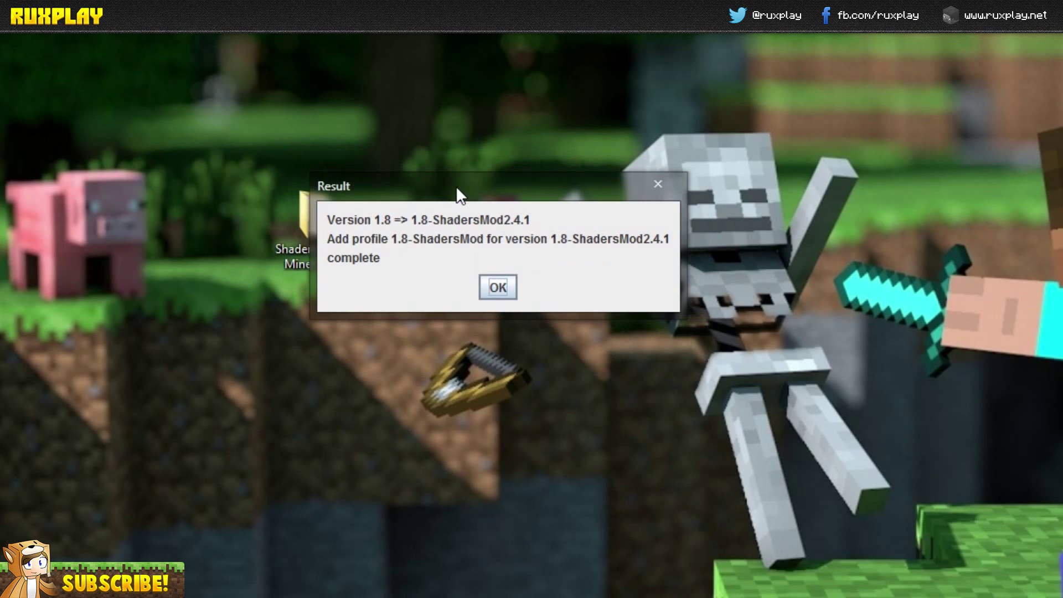
{"action": "left_click", "coordinate": [505, 290]}
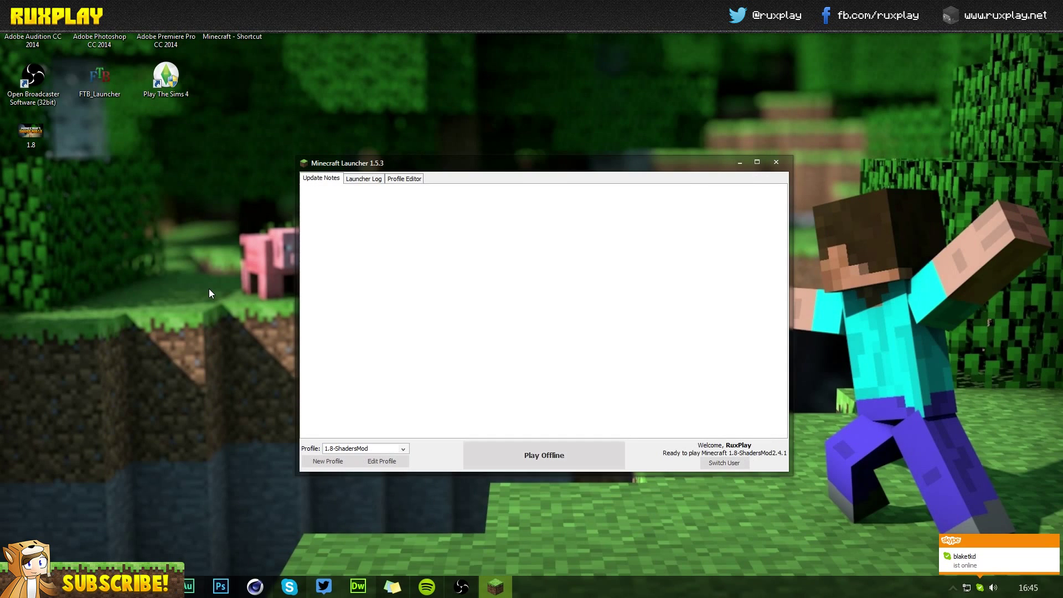
- Keep 1.8-ShadersMod as the launcher profile and press Play to start Minecraft 1.8
{"action": "left_click", "coordinate": [336, 450]}
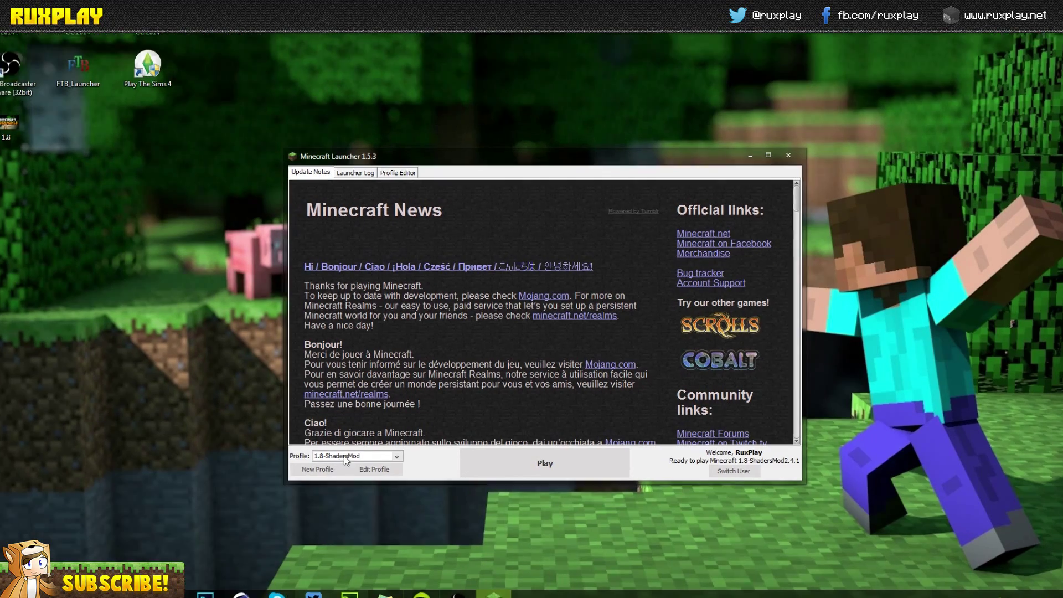
{"action": "left_click", "coordinate": [341, 450]}
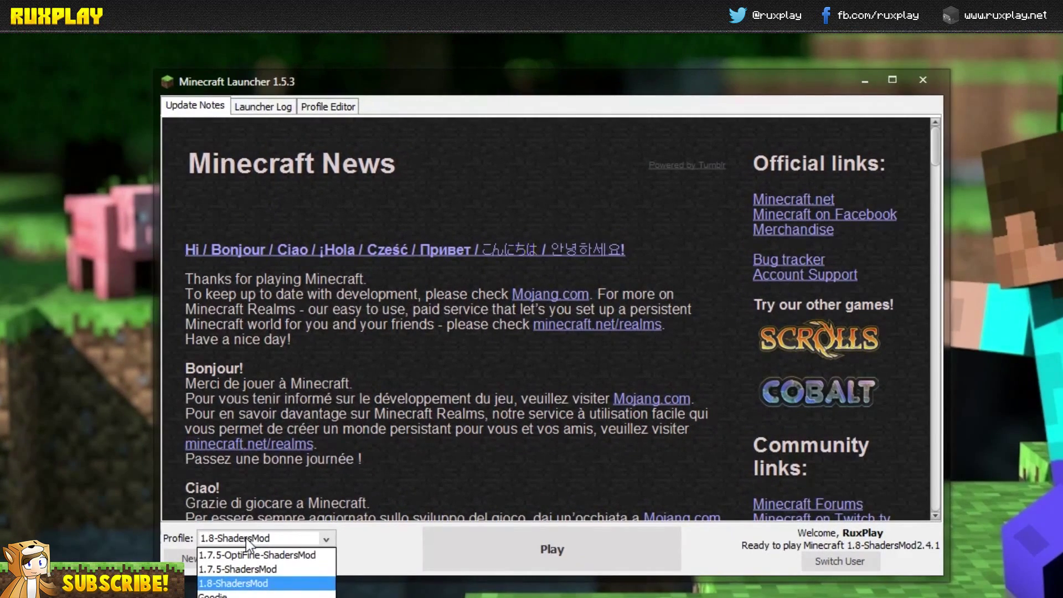
{"action": "left_click", "coordinate": [209, 587]}
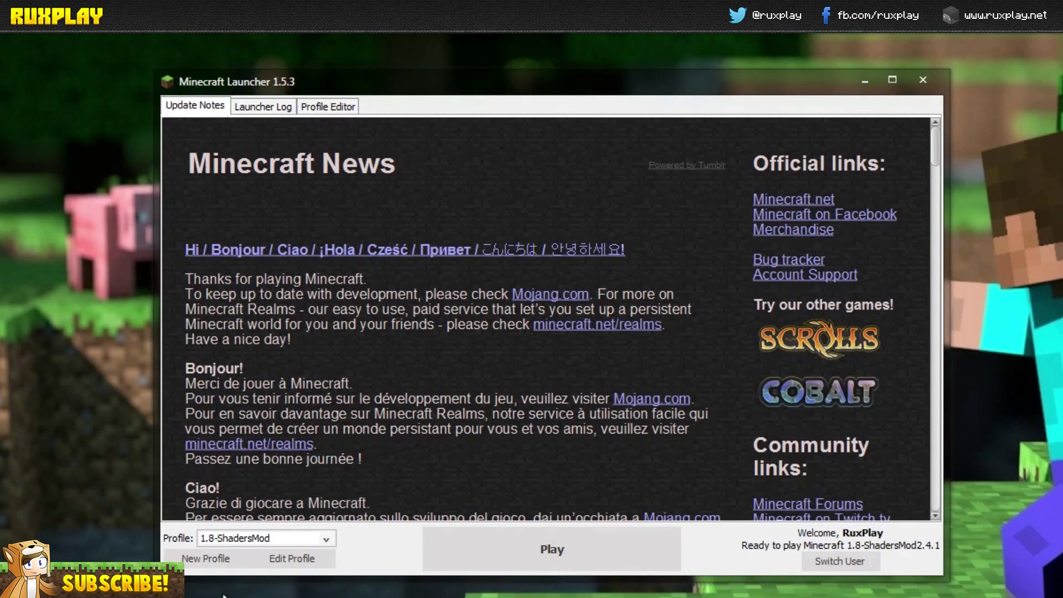
{"action": "left_click", "coordinate": [510, 549]}
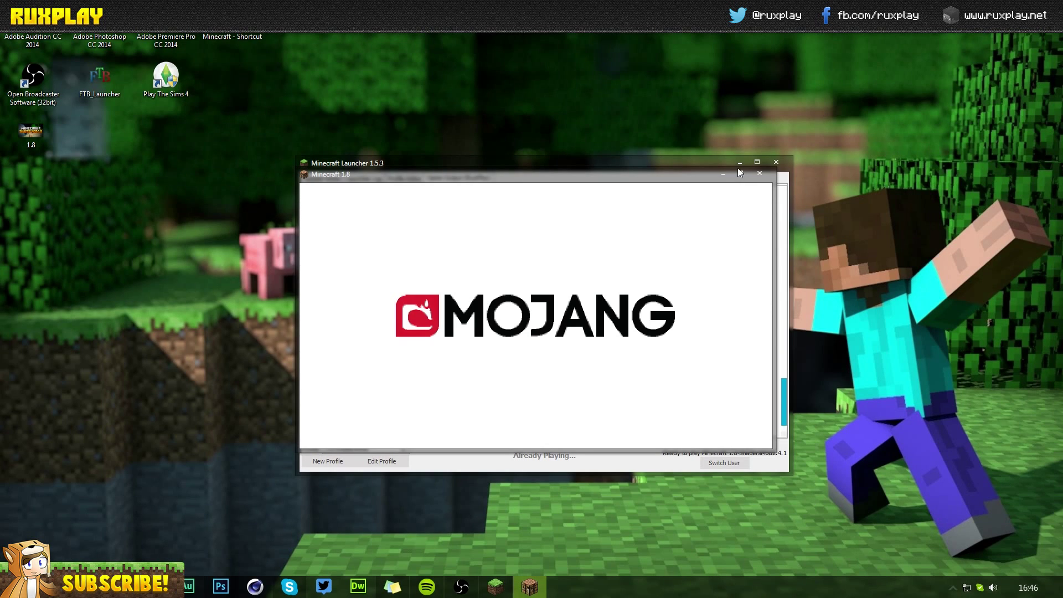
- Maximize the Minecraft window and load the Minecraft Survival world from Singleplayer
{"action": "left_click", "coordinate": [741, 175]}
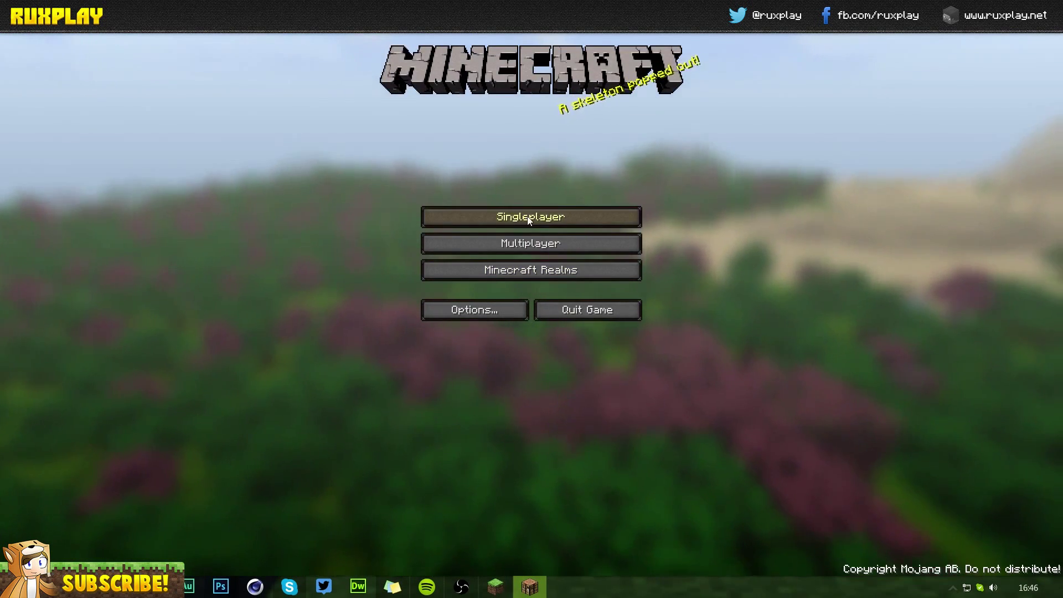
{"action": "left_click", "coordinate": [479, 225]}
{"action": "left_click", "coordinate": [454, 64]}
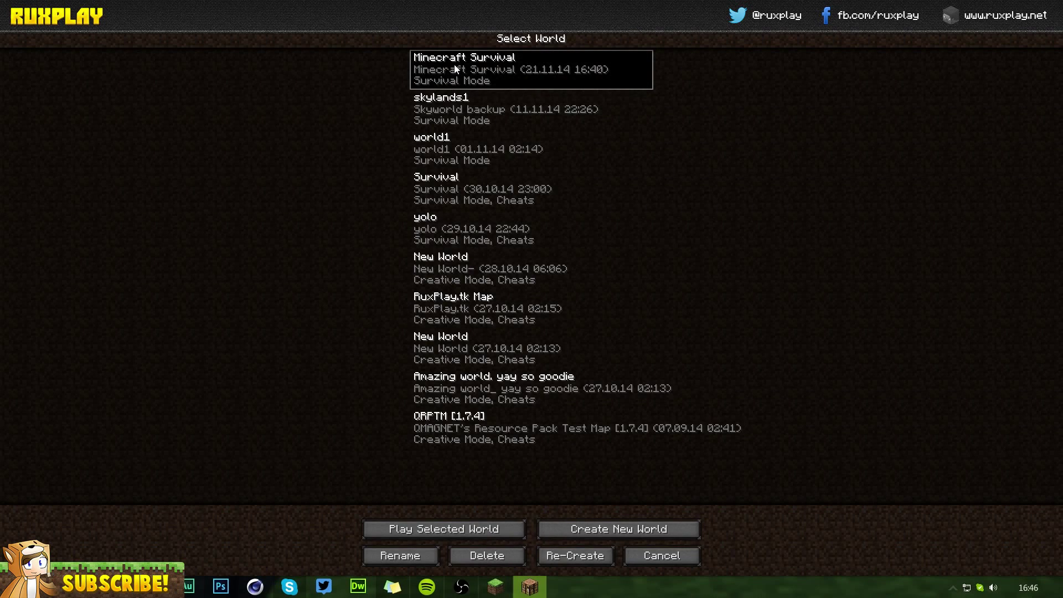
{"action": "double_click", "coordinate": [454, 65]}
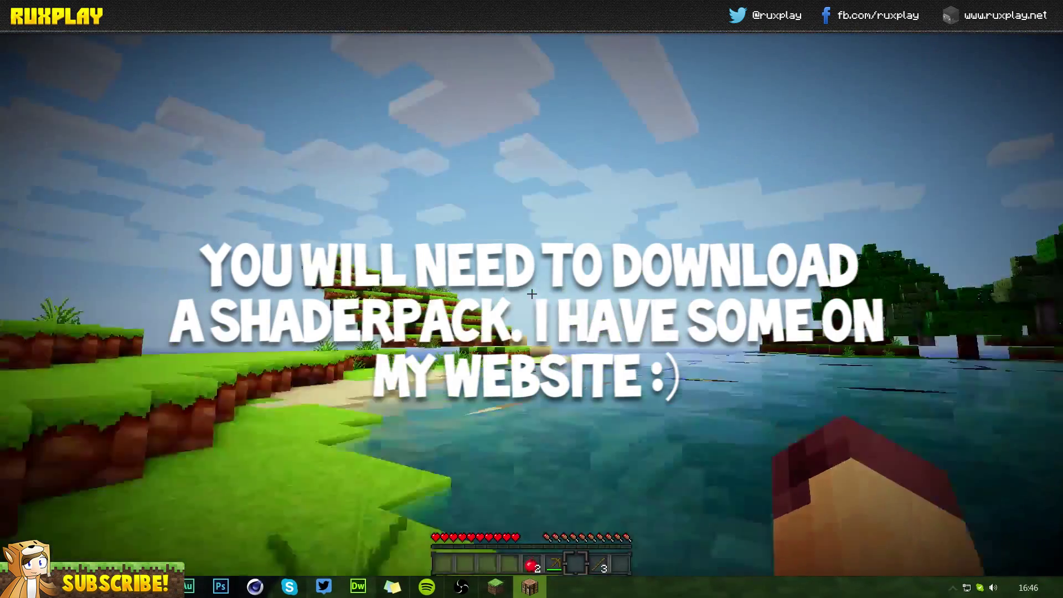
- Check the inventory, mine the logs, and walk forward toward the cliff
{"action": "key", "text": "e"}
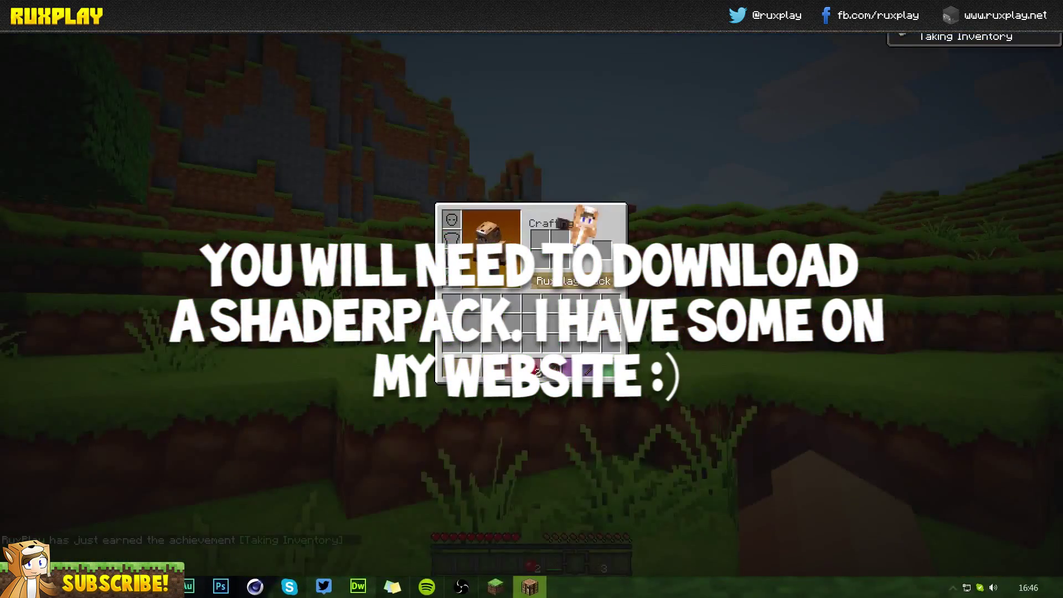
{"action": "key", "text": "e"}
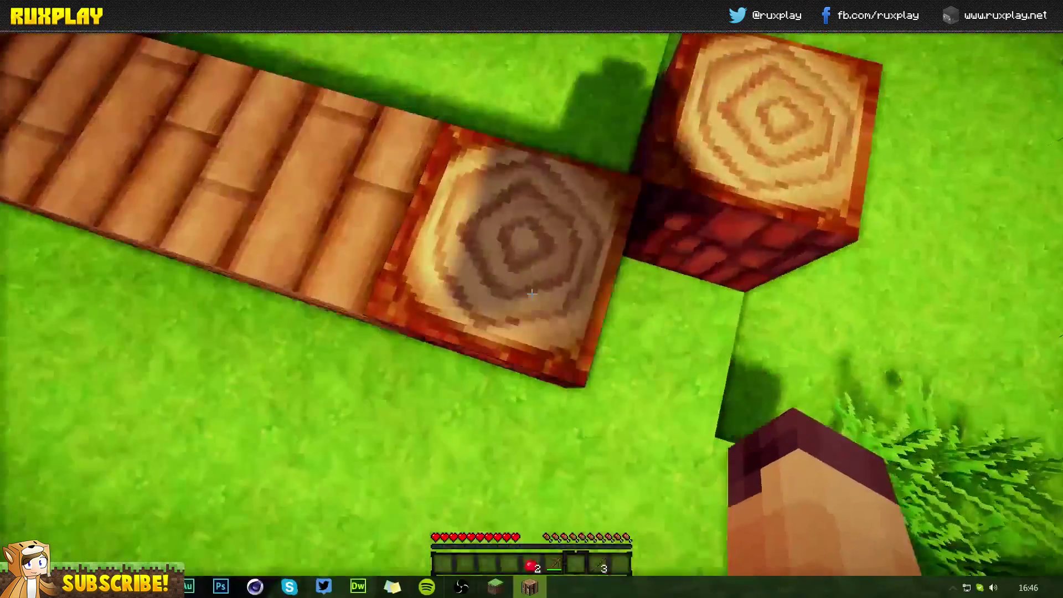
{"action": "left_click_drag", "start_coordinate": [532, 295], "coordinate": [531, 294]}
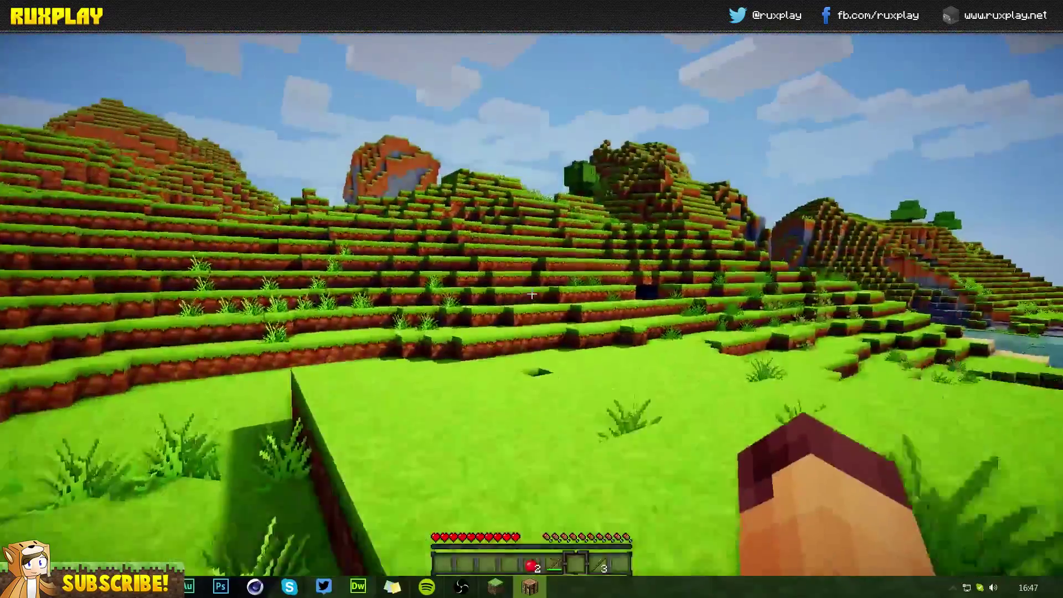
{"action": "scroll", "coordinate": [531, 299], "scroll_direction": "up", "scroll_amount": 2}
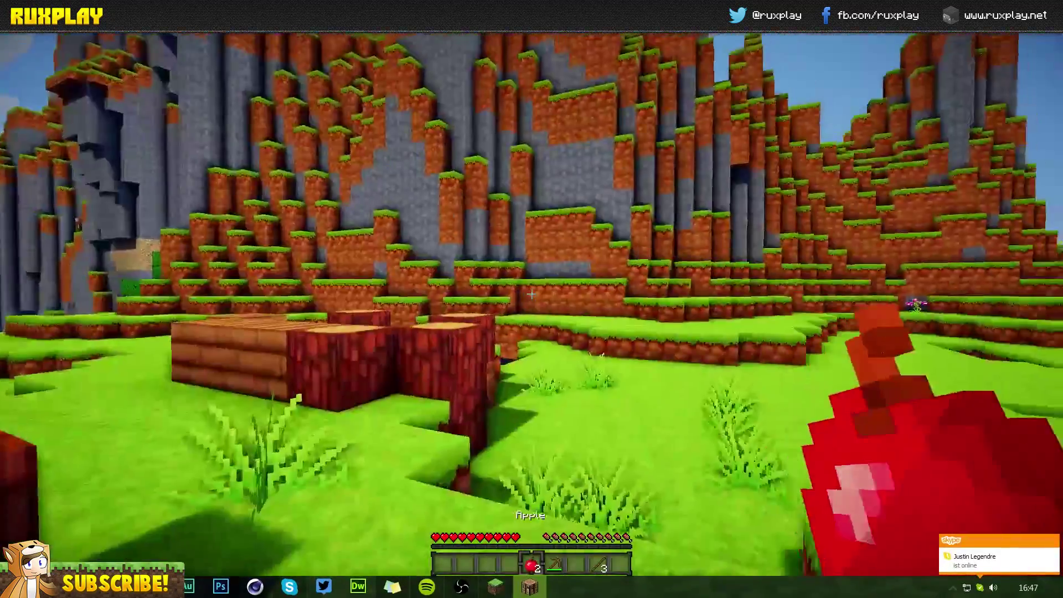
{"action": "left_click", "coordinate": [531, 299]}
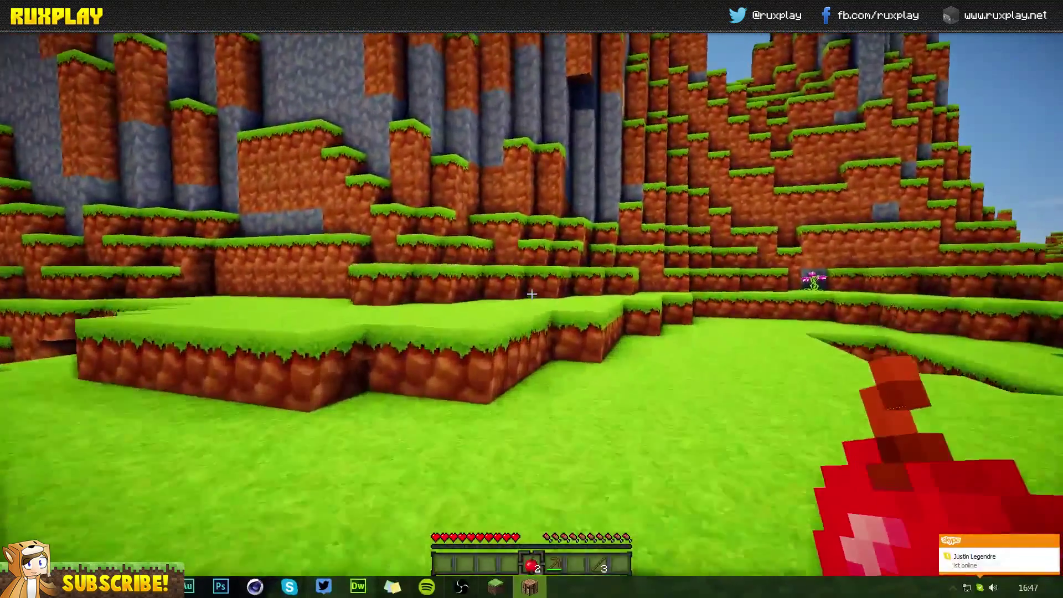
{"action": "key", "text": "w"}
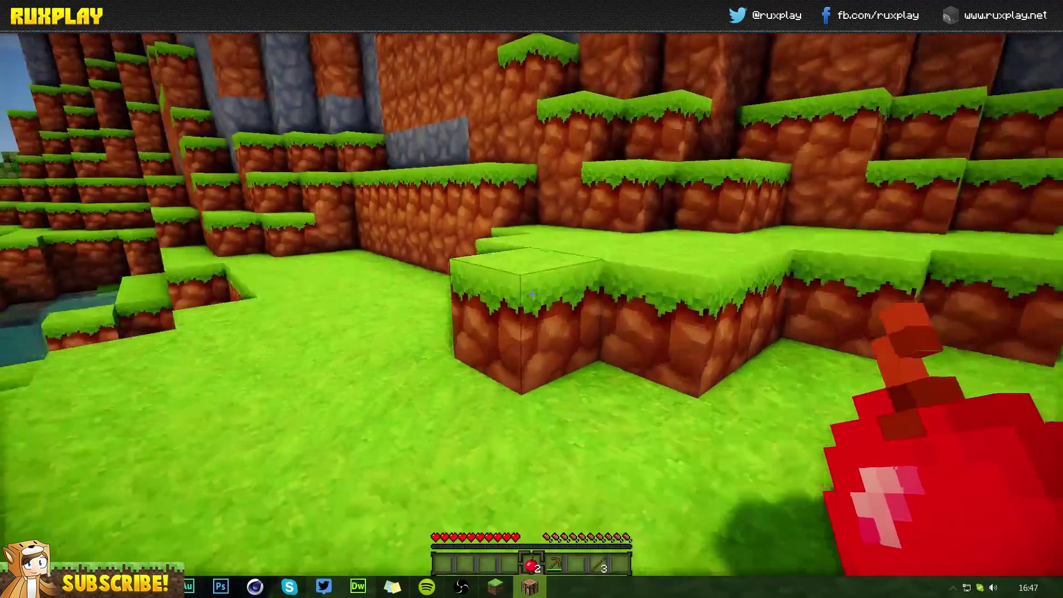
- Eat the apple, break a grass block, and place a dirt block back into the hole
{"action": "right_click", "coordinate": [532, 293]}
{"action": "left_click", "coordinate": [531, 293]}
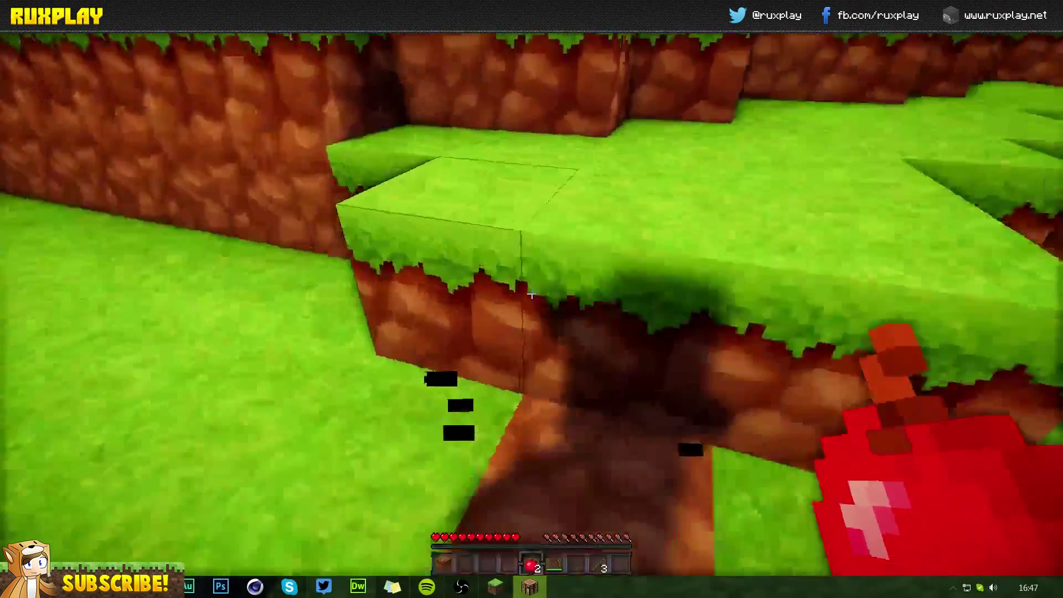
{"action": "key", "text": "2"}
{"action": "key", "text": "1"}
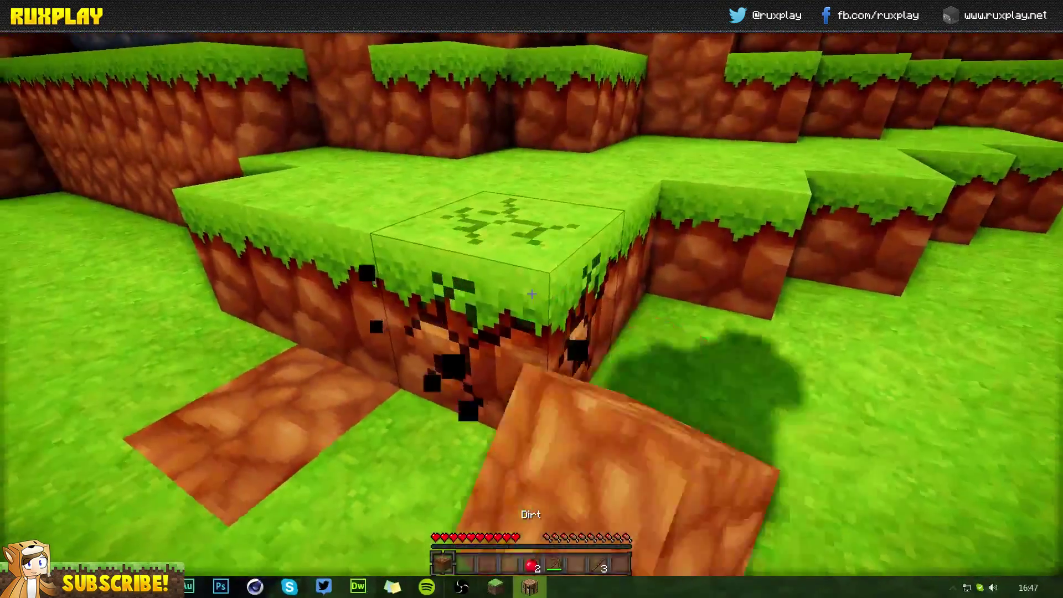
{"action": "left_click", "coordinate": [532, 294]}
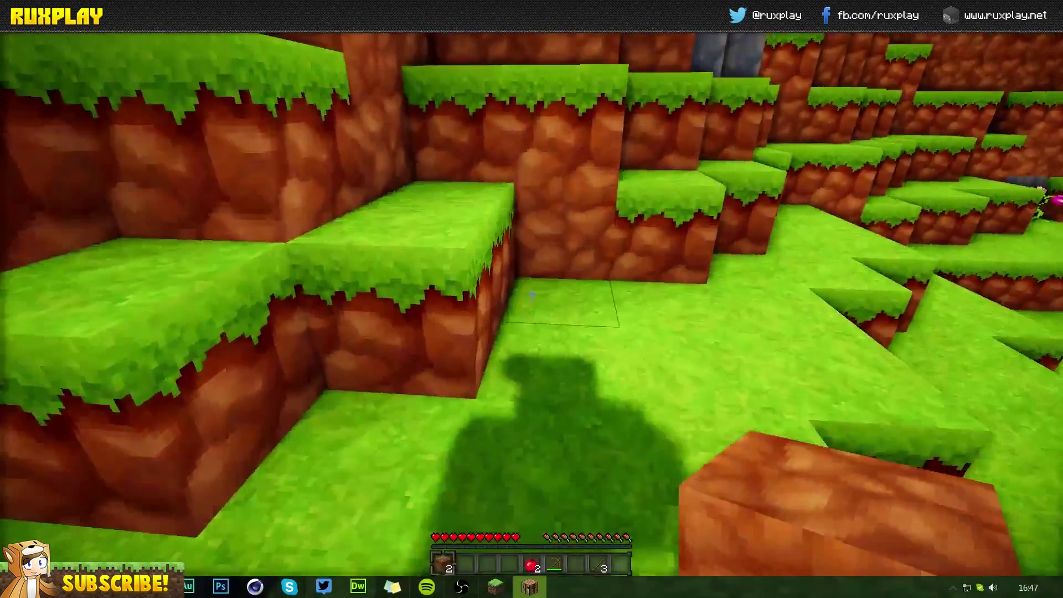
{"action": "right_click", "coordinate": [532, 293]}
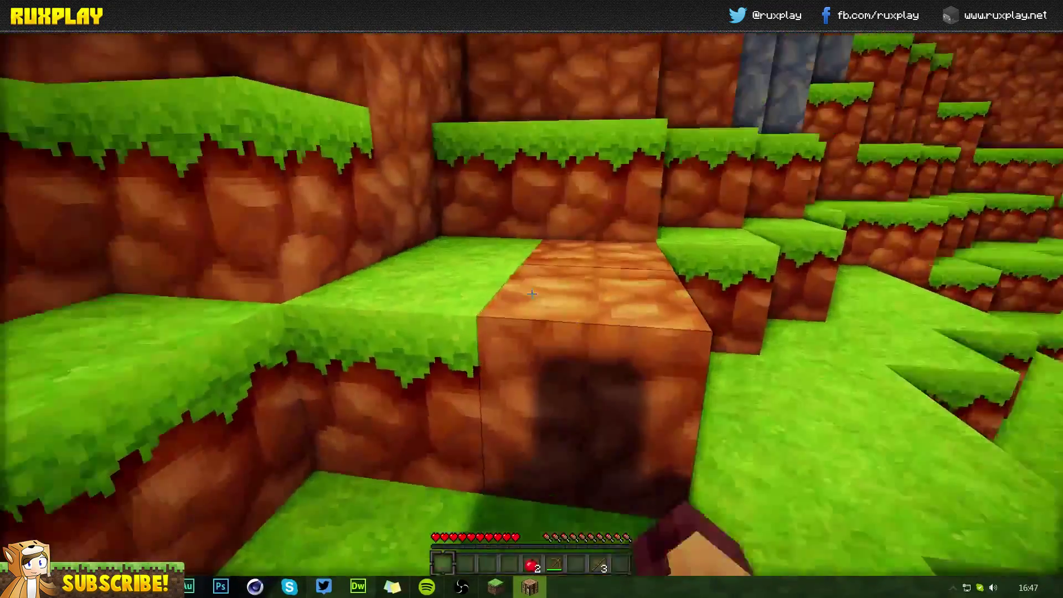